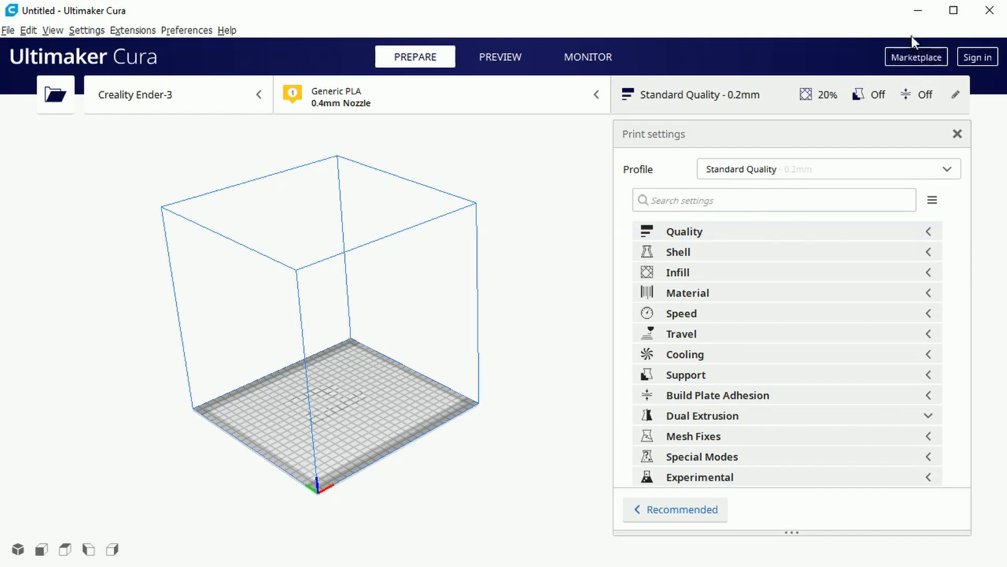
# Load the TempTower model from the desktop onto the Creality Ender-3 build plate
pyautogui.click(918, 10)
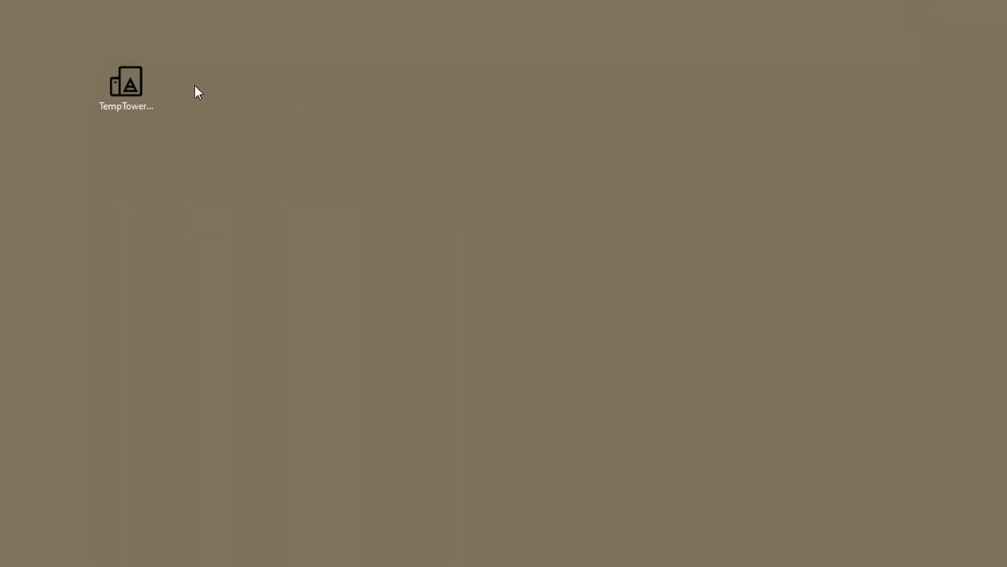
pyautogui.moveTo(132, 84); pyautogui.dragTo(335, 400)
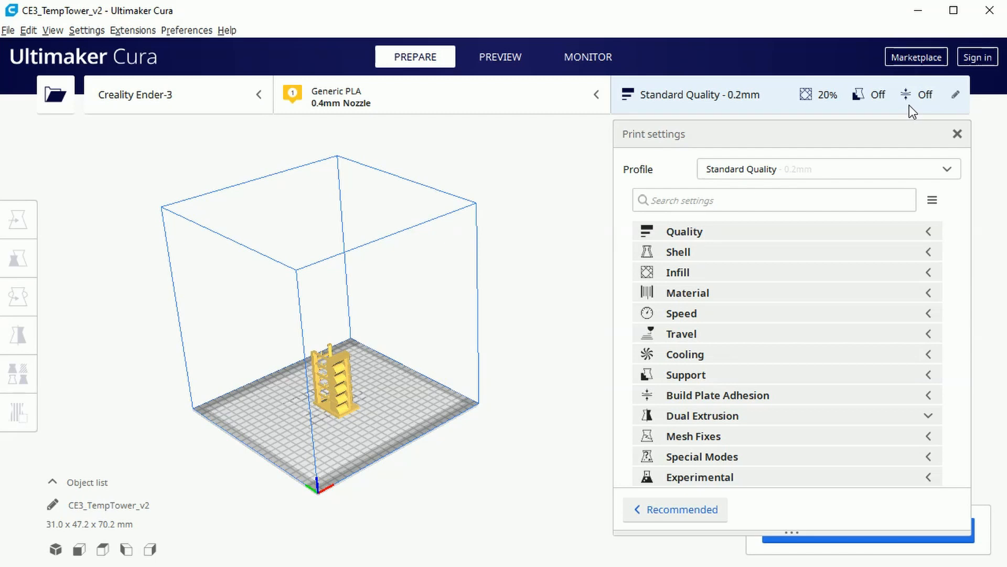
# In the Material settings, set the Printing Temperature to 180 °C and the Build Plate Temperature to 45 °C
pyautogui.click(928, 293)
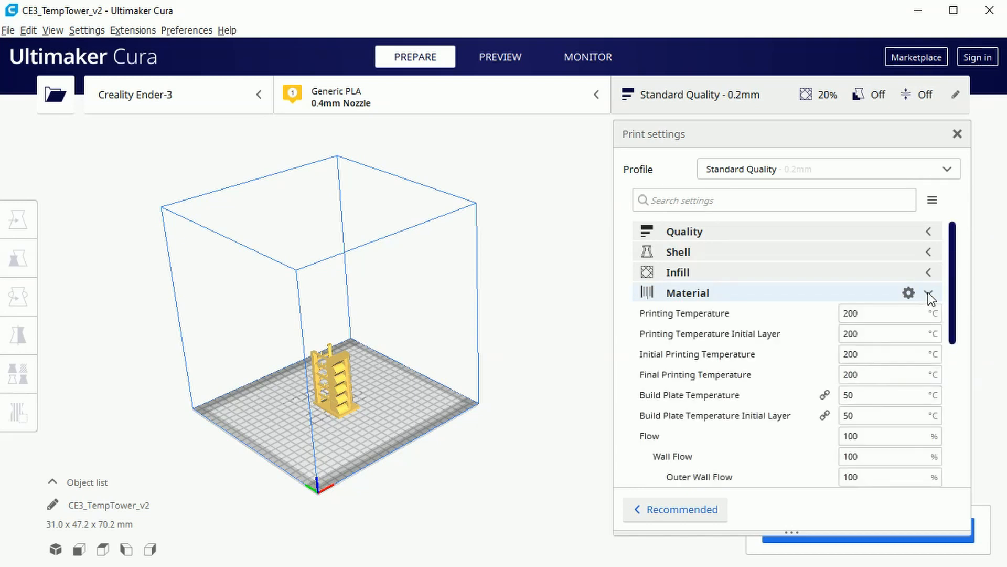
pyautogui.doubleClick(867, 309)
pyautogui.write('180')
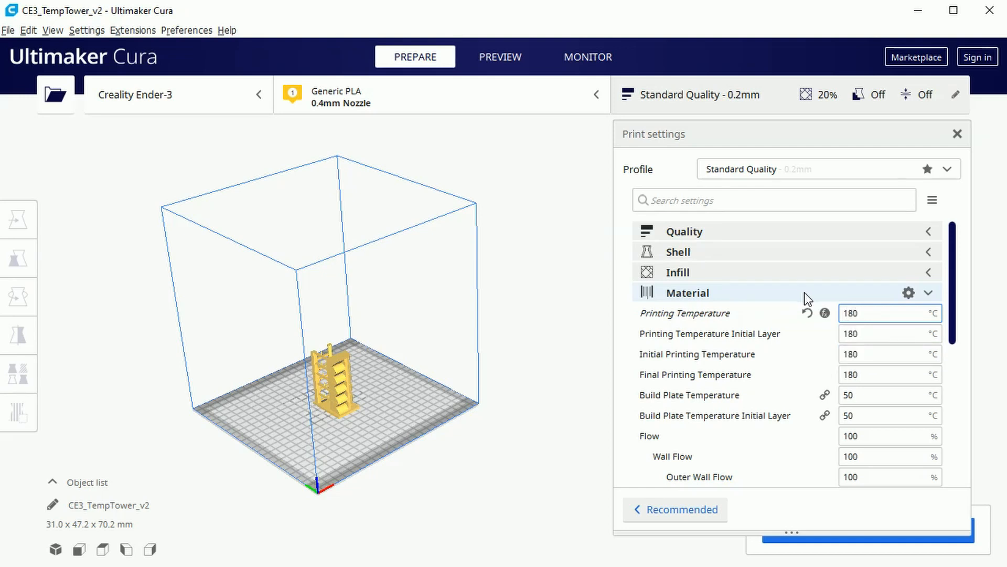
pyautogui.doubleClick(871, 399)
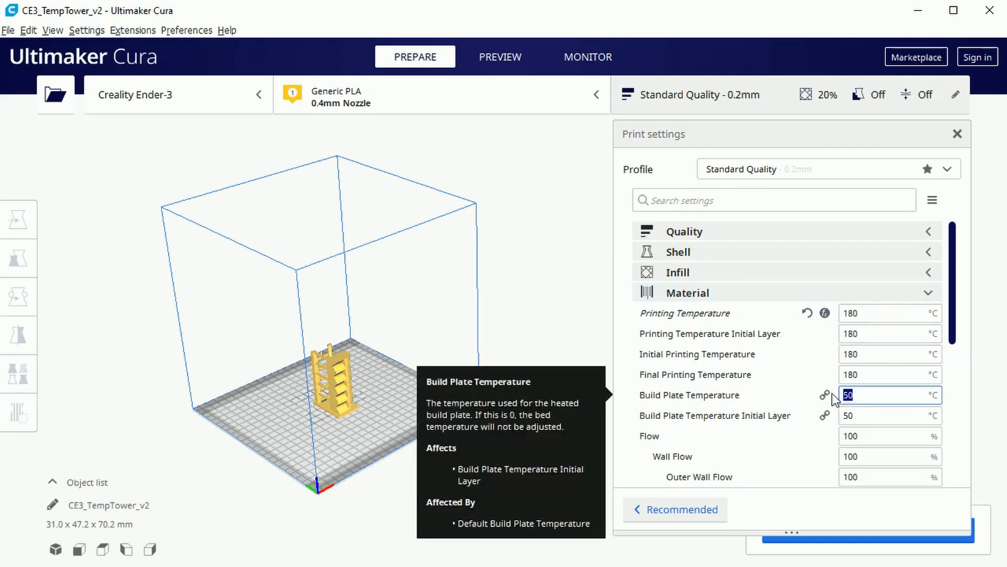
pyautogui.write('45')
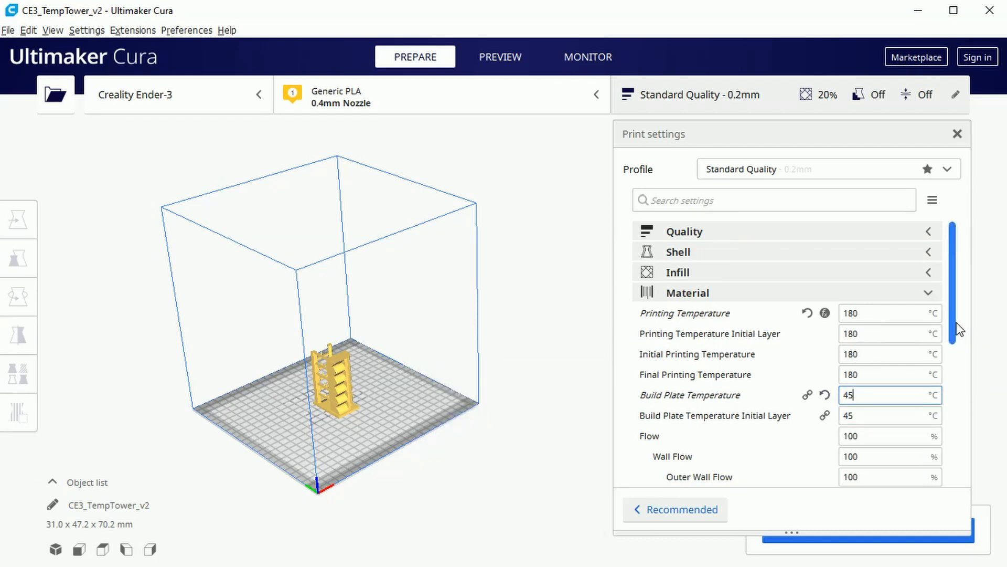
# Set the material Flow to 101.5 %
pyautogui.moveTo(954, 322); pyautogui.dragTo(958, 360)
pyautogui.click(854, 375)
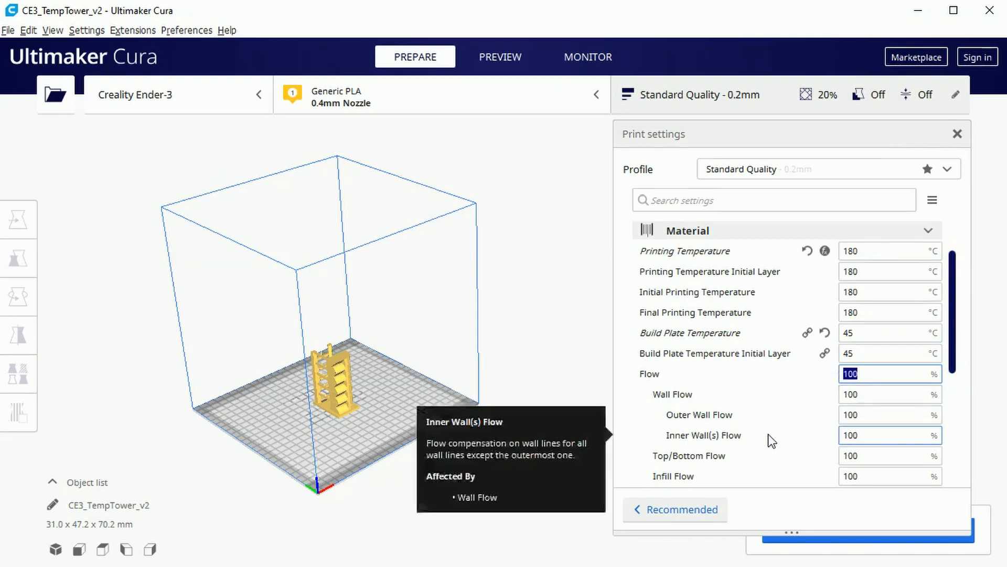
pyautogui.write('101.')
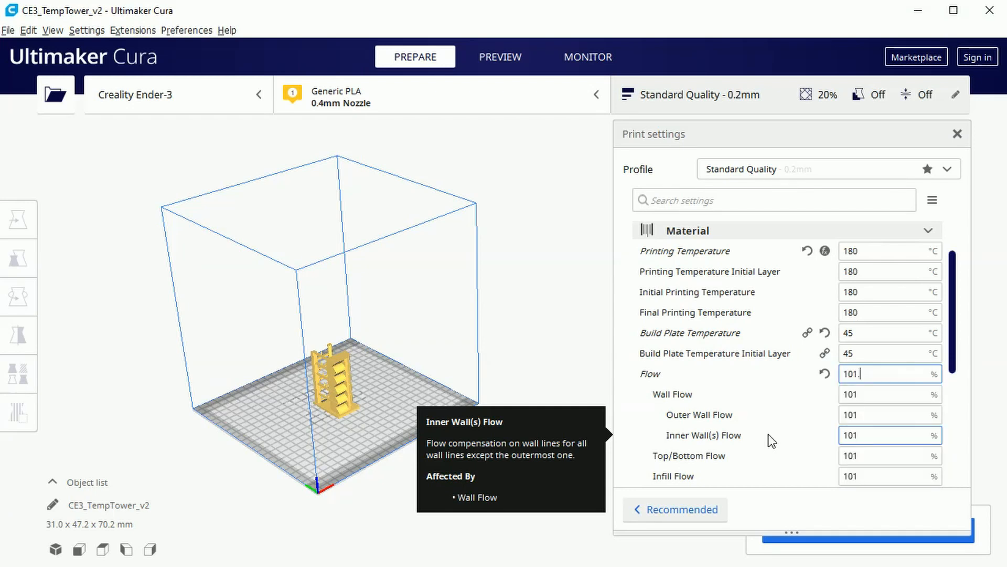
pyautogui.write('5')
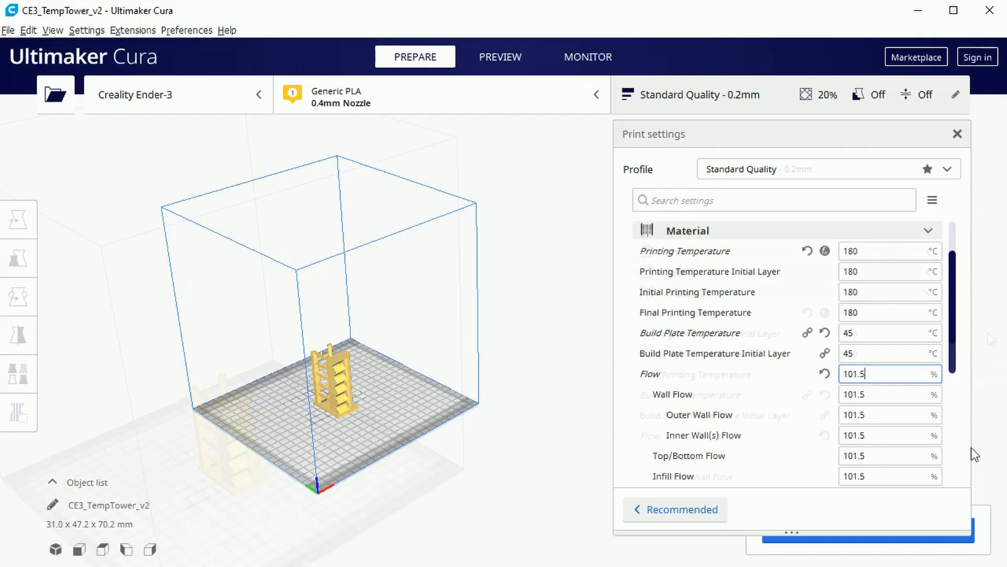
pyautogui.scroll(5, 972, 453)
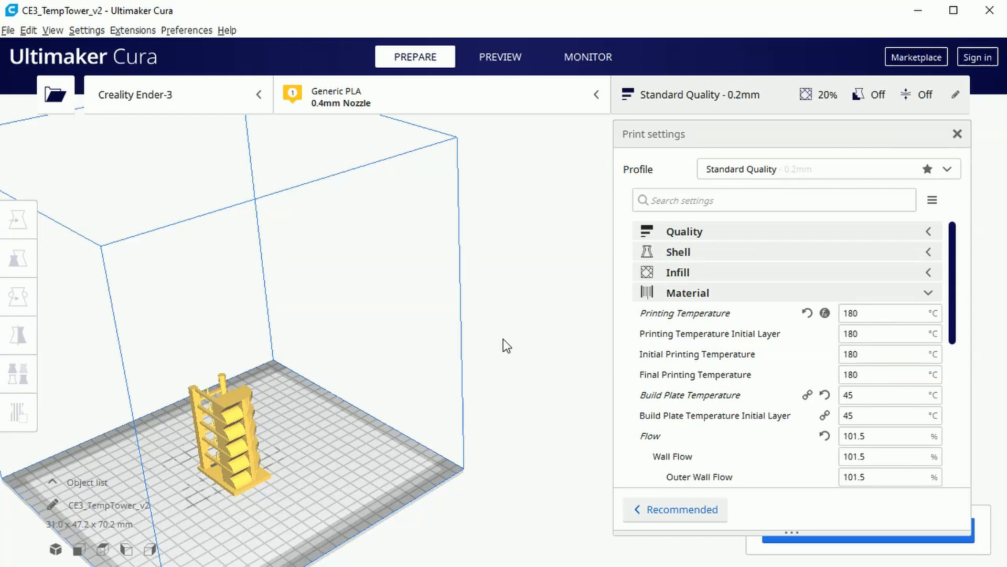
# Open the G-code post-processing scripts and add a ChangeAtZ 5.1.1 (Experimental) script
pyautogui.click(119, 32)
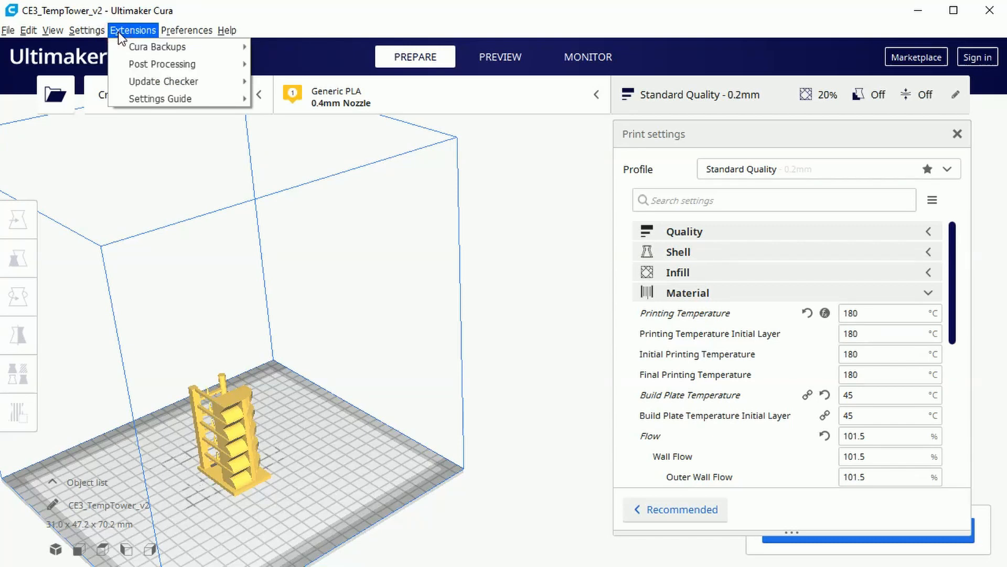
pyautogui.moveTo(152, 69)
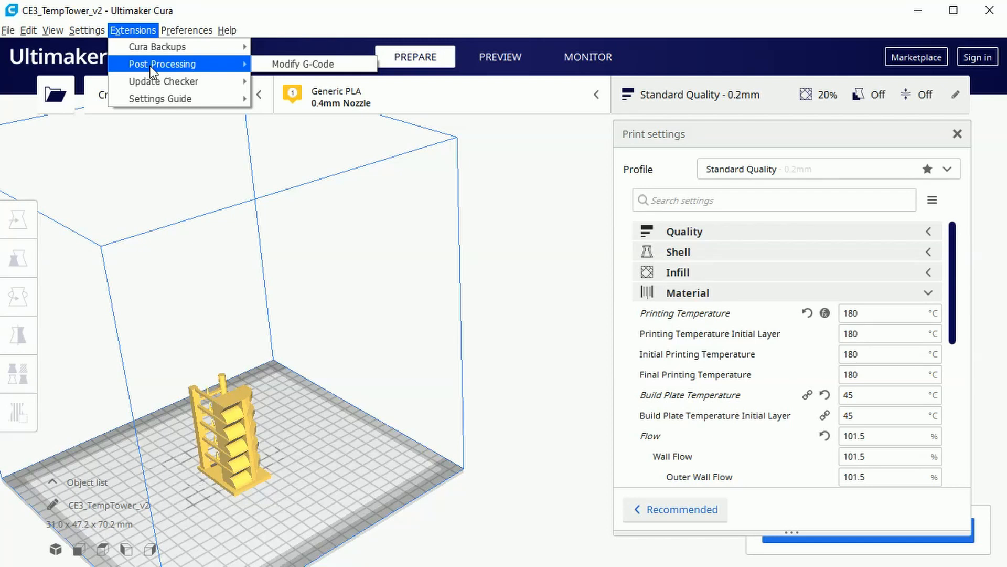
pyautogui.click(289, 63)
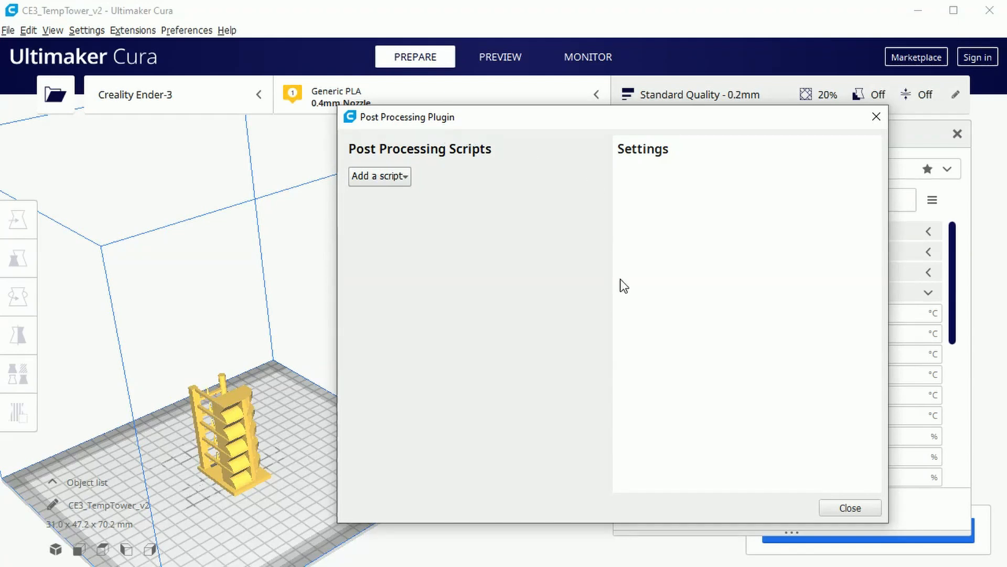
pyautogui.click(405, 176)
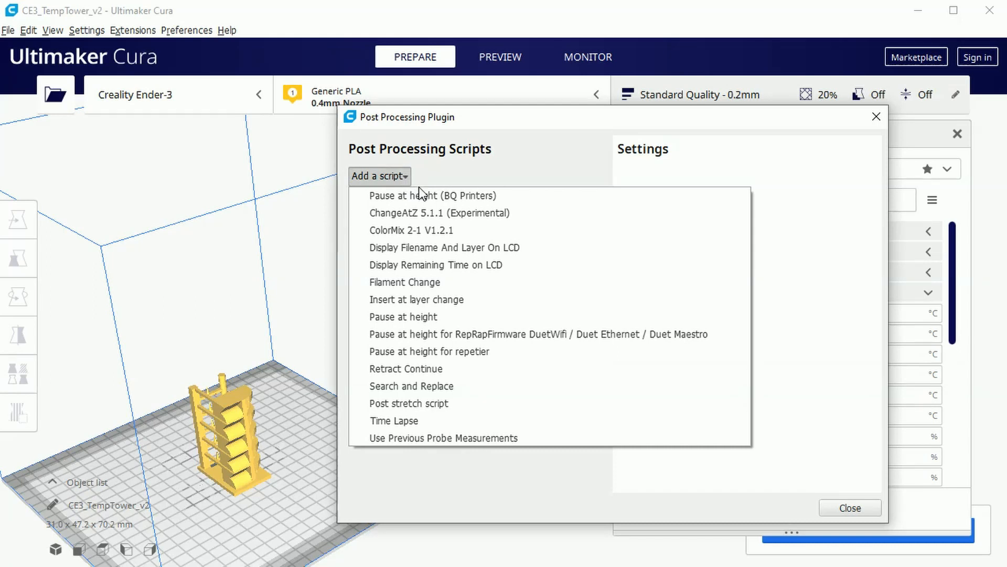
pyautogui.click(425, 215)
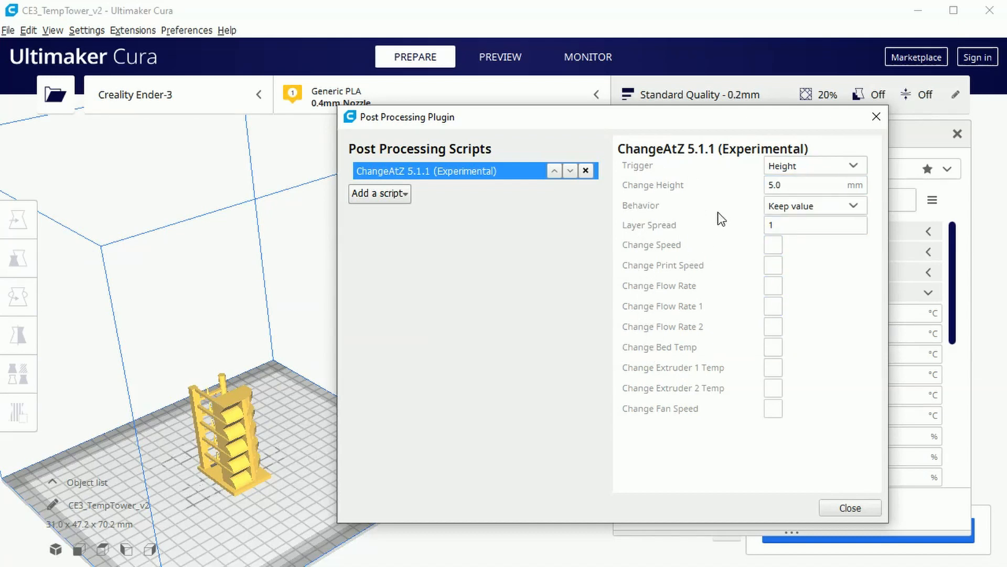
# Set the first ChangeAtZ script to change the Extruder 1 temperature to 180 °C at a height of 2.7 mm
pyautogui.doubleClick(804, 189)
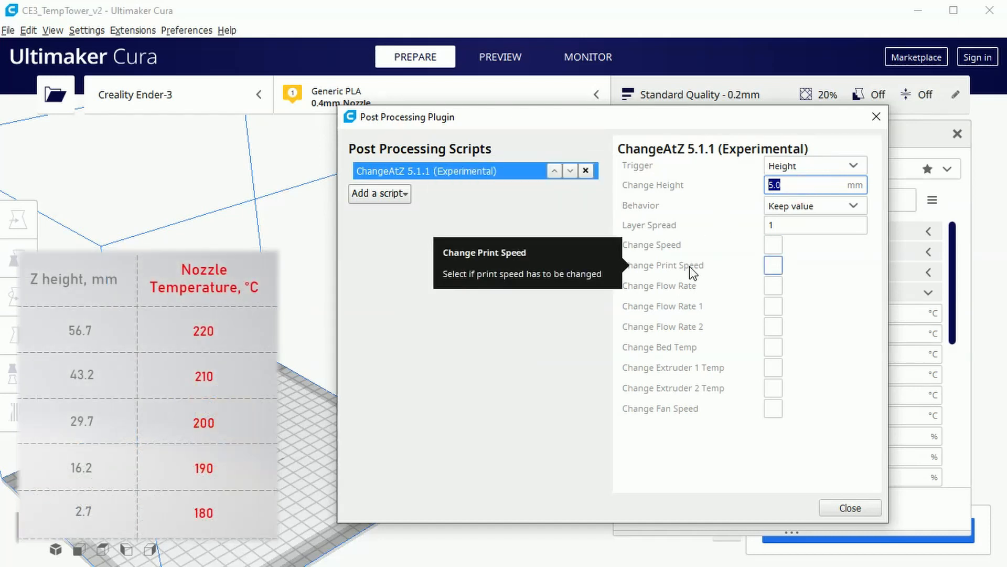
pyautogui.write('2.7')
pyautogui.click(773, 368)
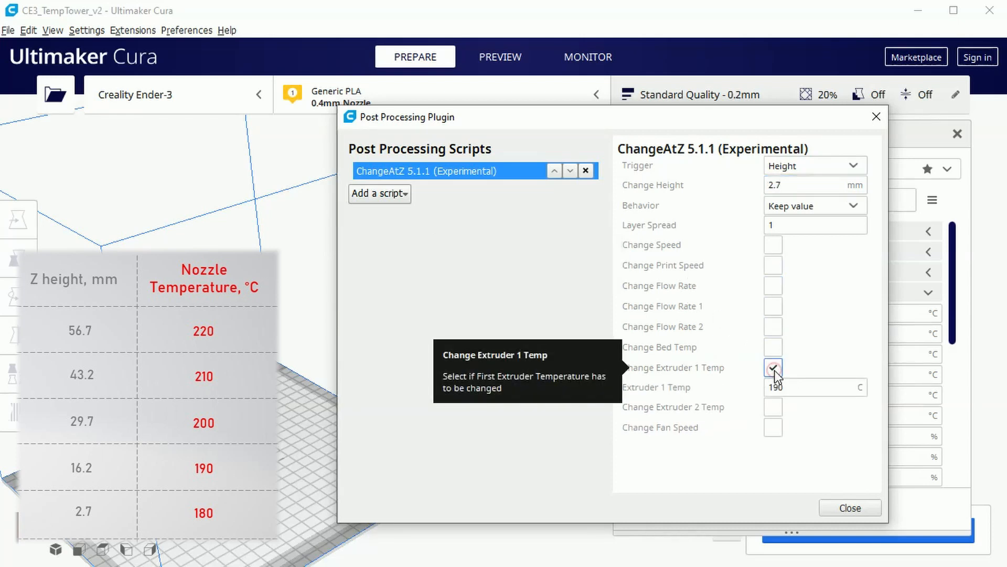
pyautogui.doubleClick(790, 388)
pyautogui.write('180')
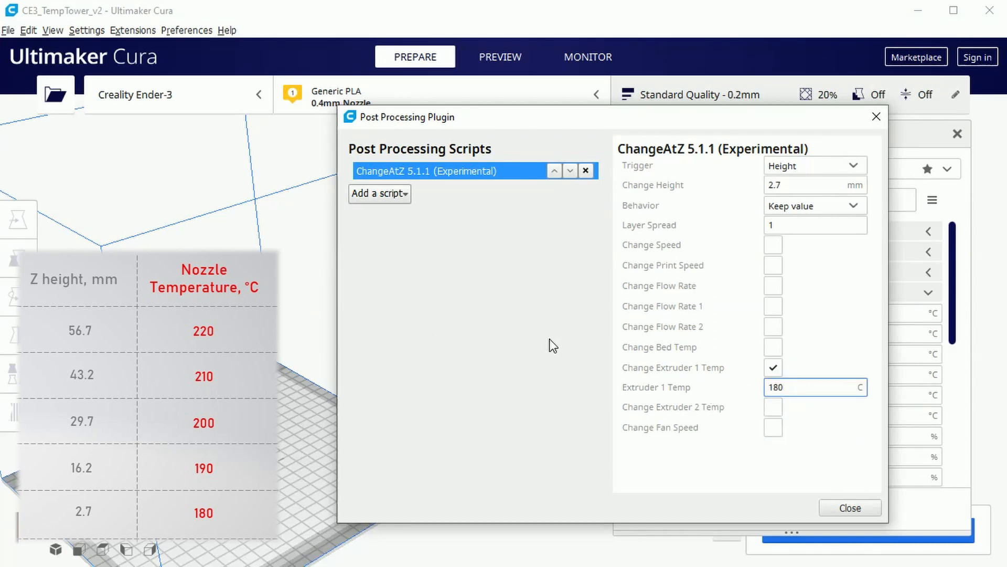
# Add a second ChangeAtZ script that changes the Extruder 1 temperature to 190 °C at a height of 16.2 mm
pyautogui.click(381, 193)
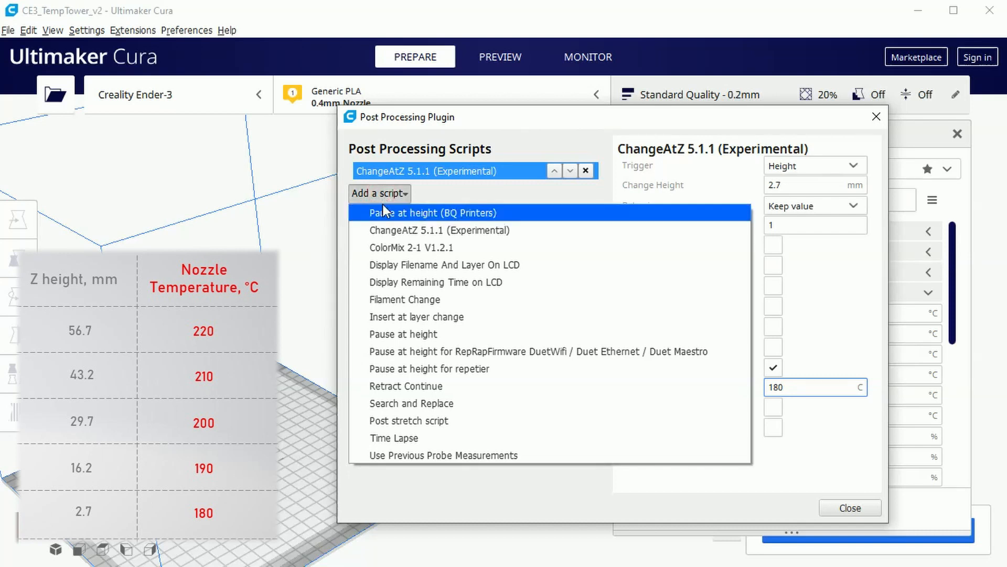
pyautogui.click(389, 229)
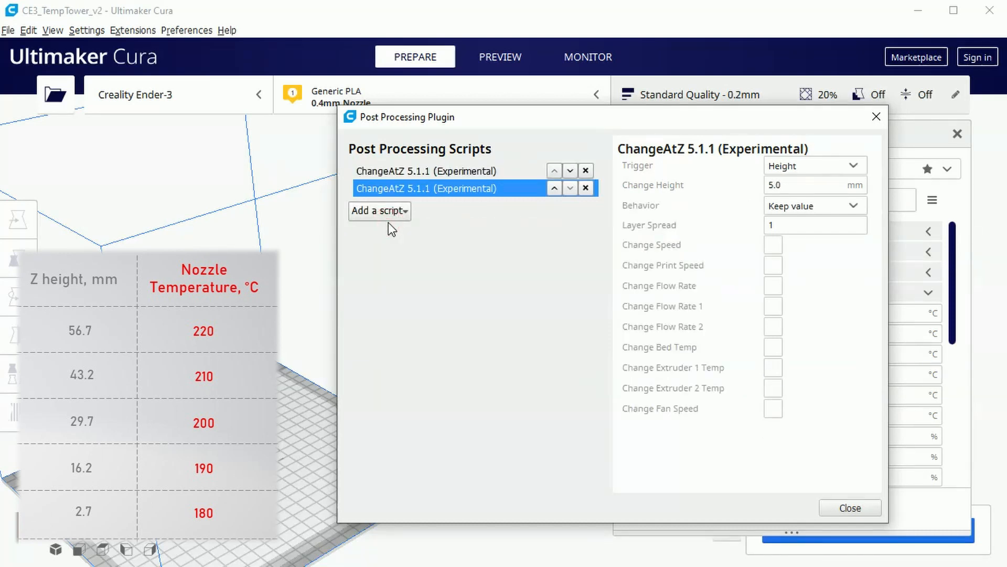
pyautogui.doubleClick(818, 185)
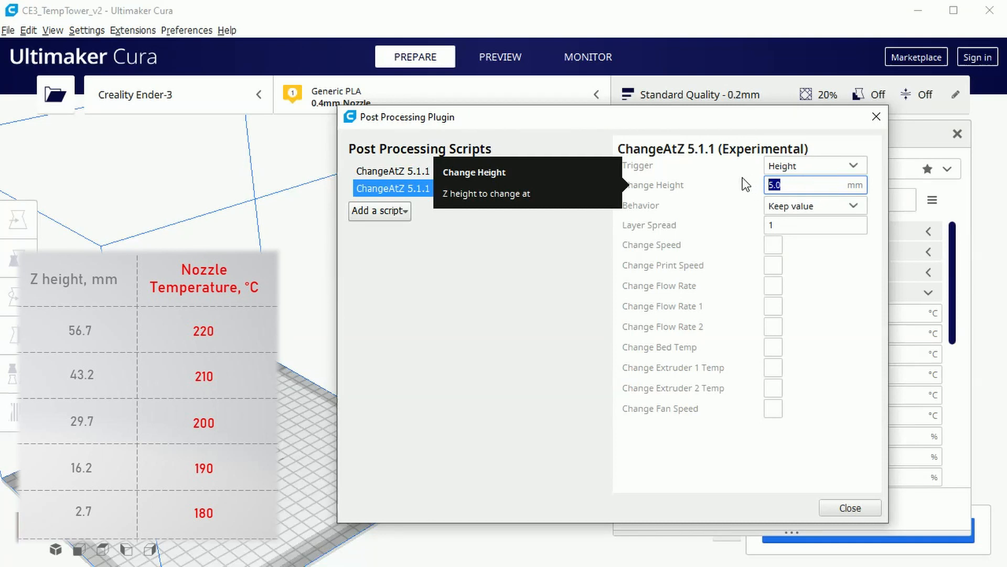
pyautogui.write('16.2')
pyautogui.click(774, 367)
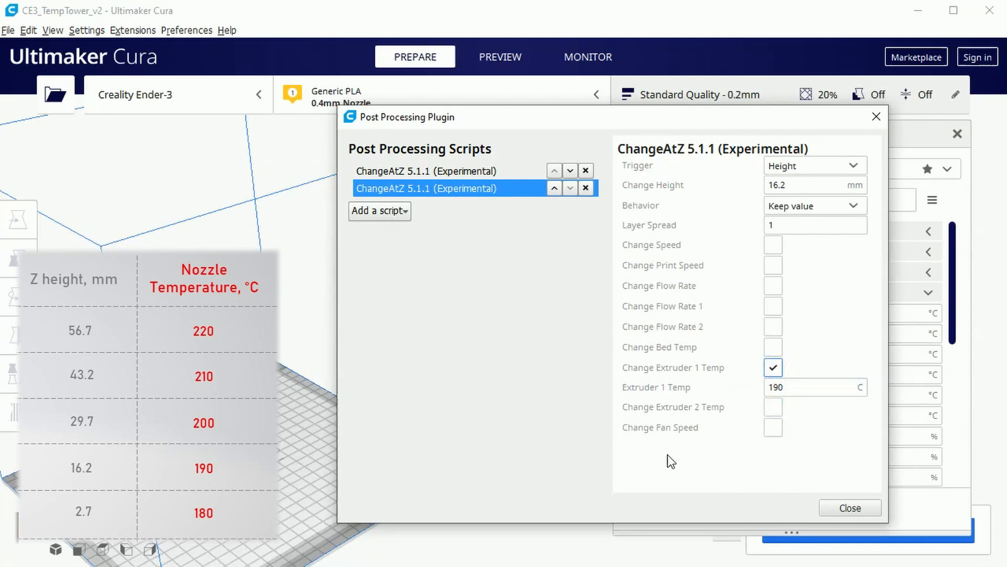
# Add a third ChangeAtZ script that changes the Extruder 1 temperature to 200 °C at a height of 29.7 mm
pyautogui.click(401, 210)
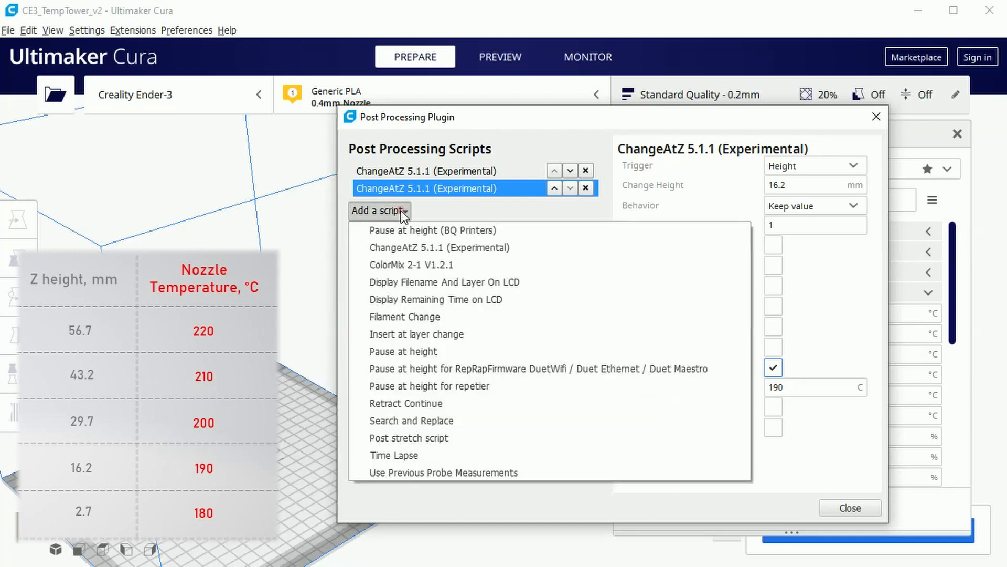
pyautogui.click(417, 248)
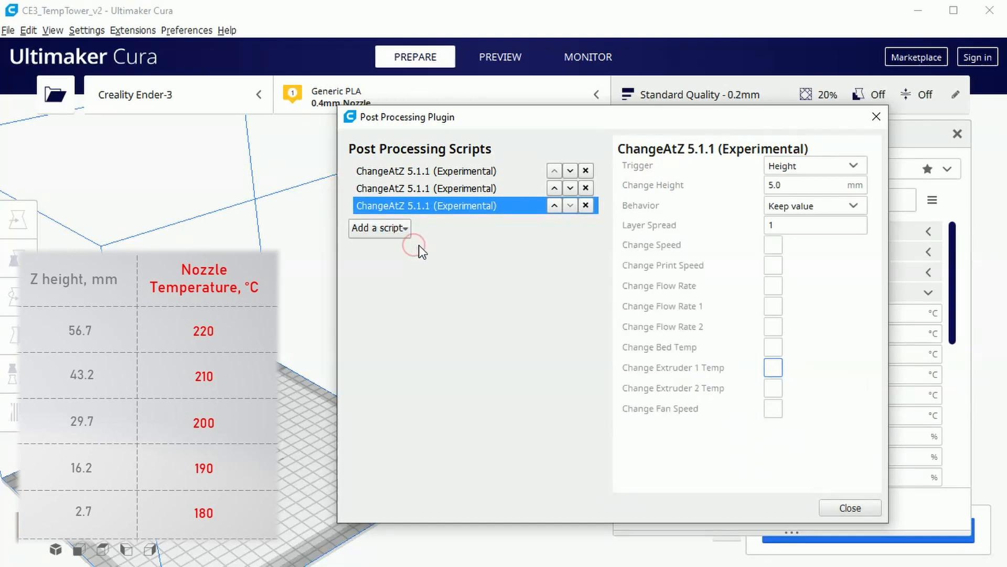
pyautogui.doubleClick(808, 183)
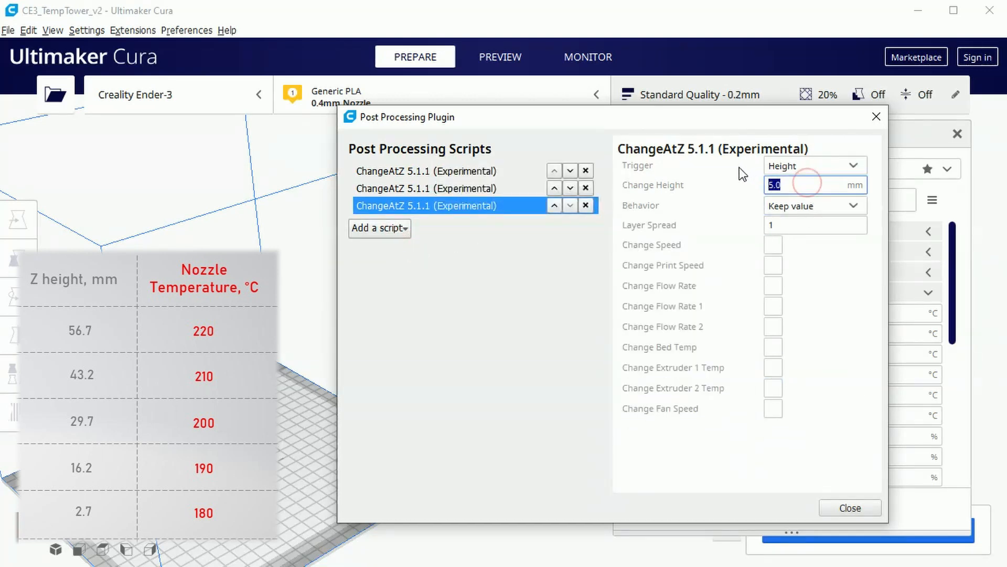
pyautogui.write('29')
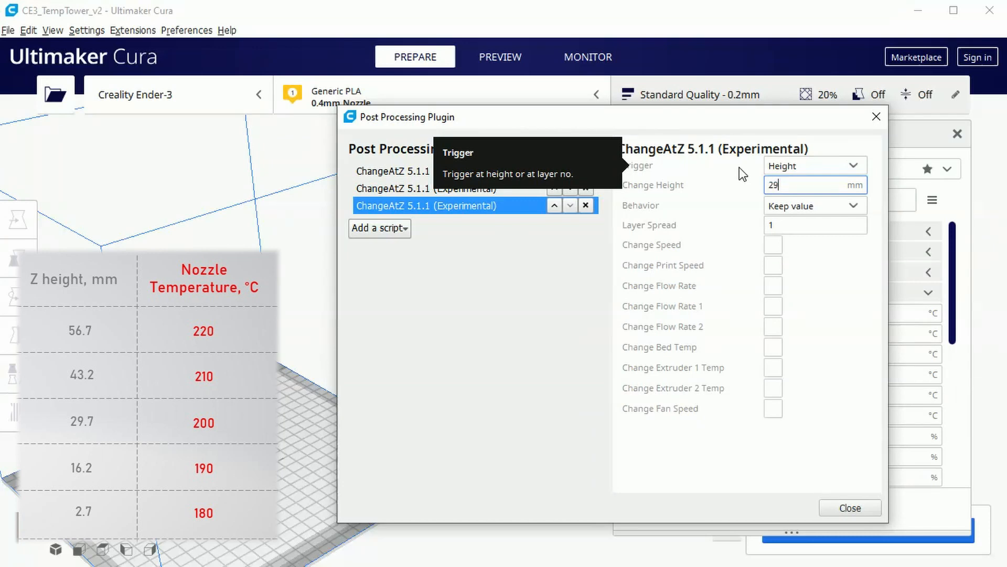
pyautogui.write('.7')
pyautogui.click(771, 368)
pyautogui.click(782, 385)
pyautogui.doubleClick(777, 387)
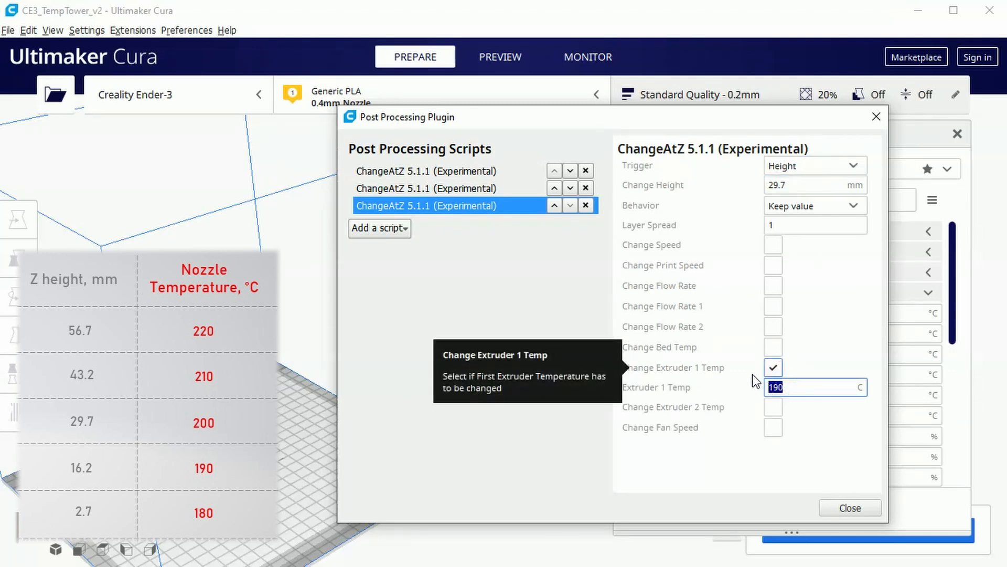
pyautogui.write('20')
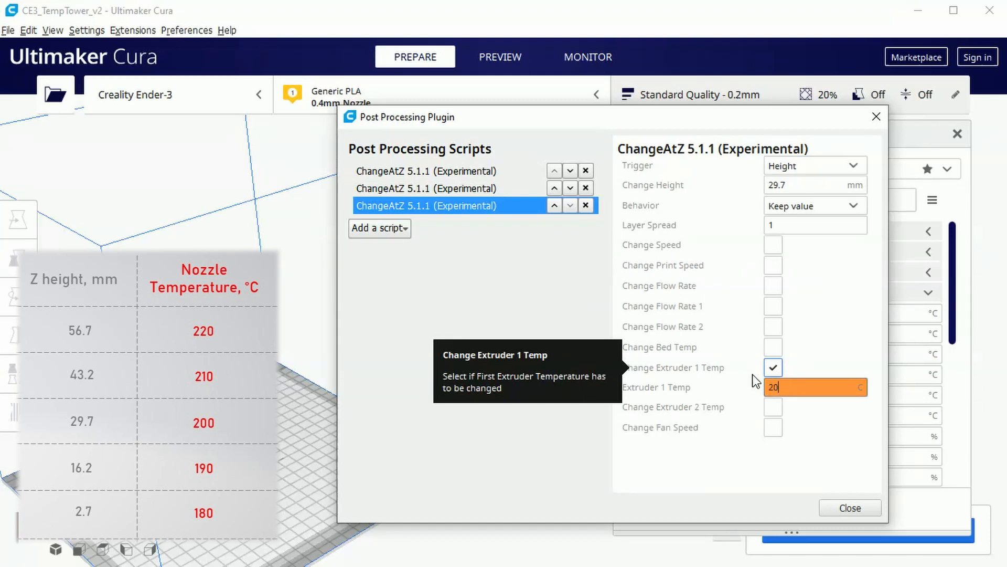
pyautogui.write('0')
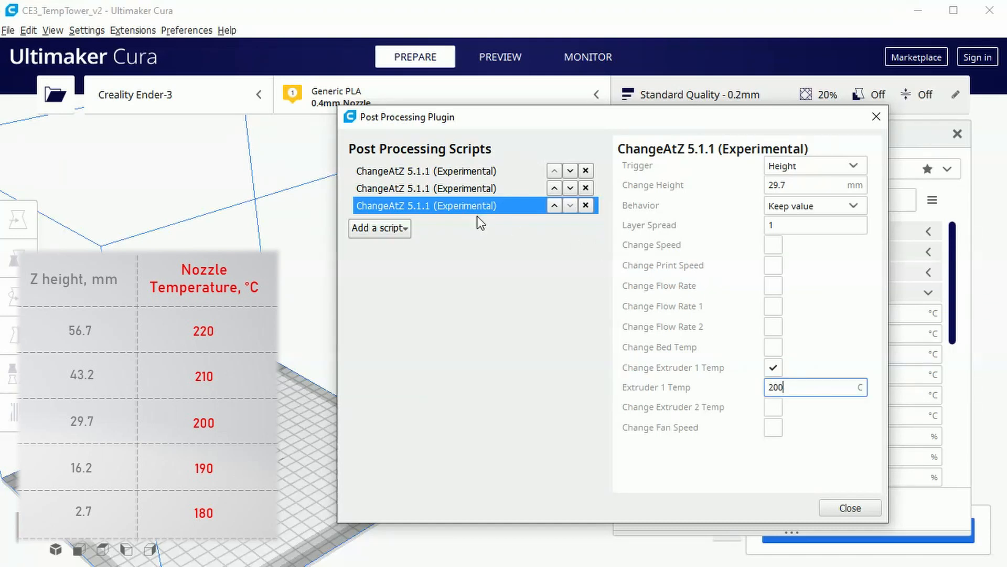
# Add a fourth ChangeAtZ script that changes the Extruder 1 temperature to 210 °C at a height of 43.2 mm
pyautogui.click(405, 229)
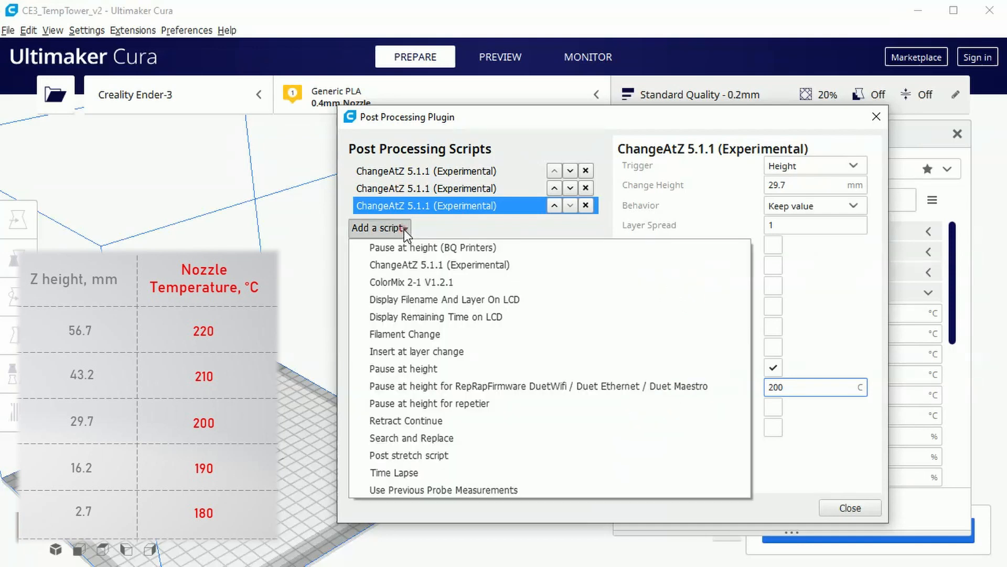
pyautogui.click(404, 268)
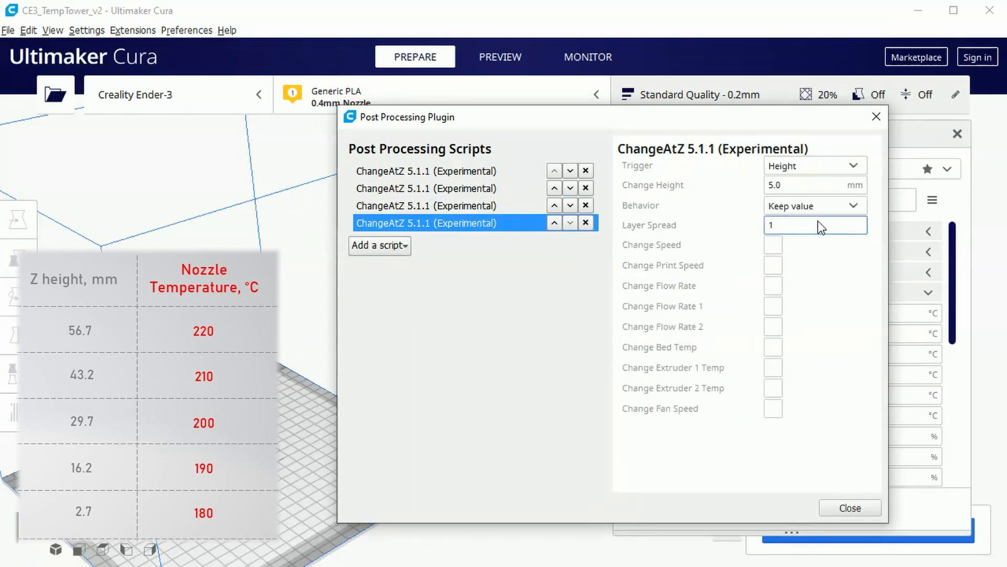
pyautogui.click(793, 185)
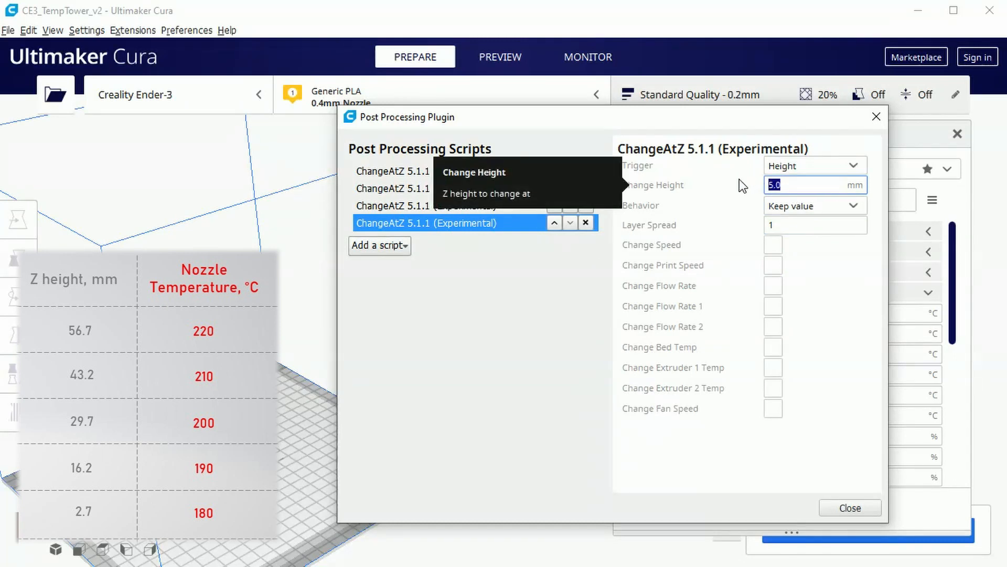
pyautogui.write('43.2')
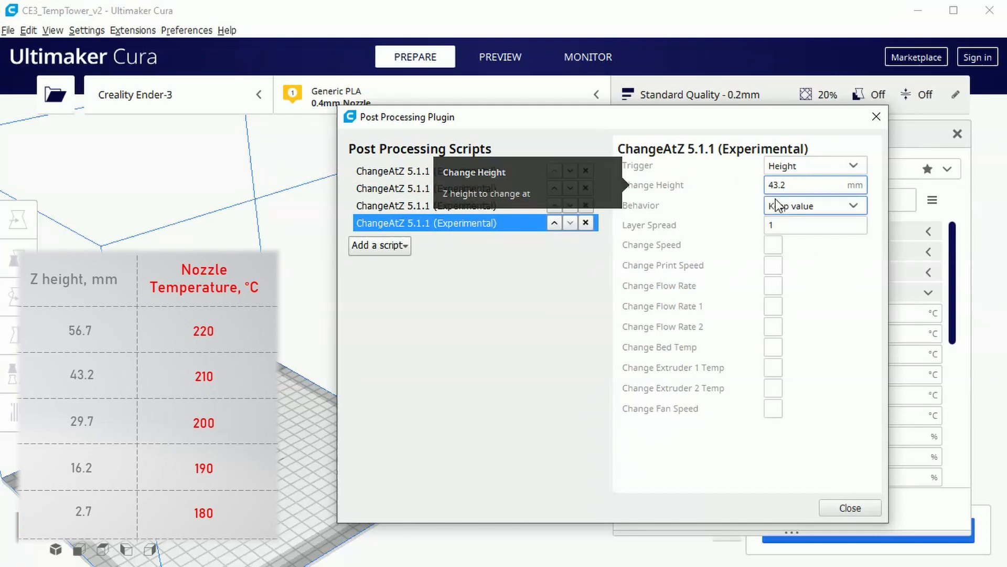
pyautogui.click(773, 367)
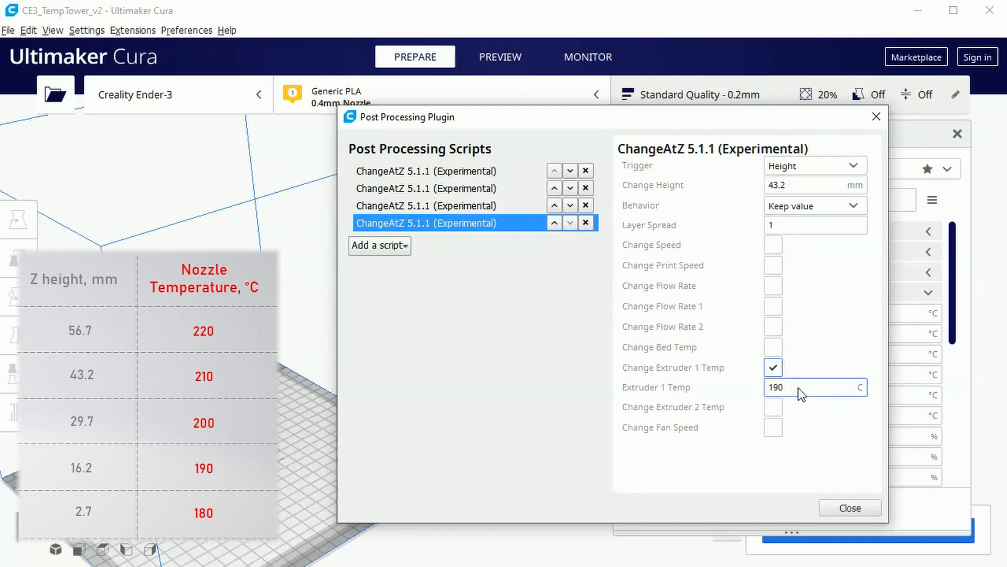
pyautogui.click(782, 387)
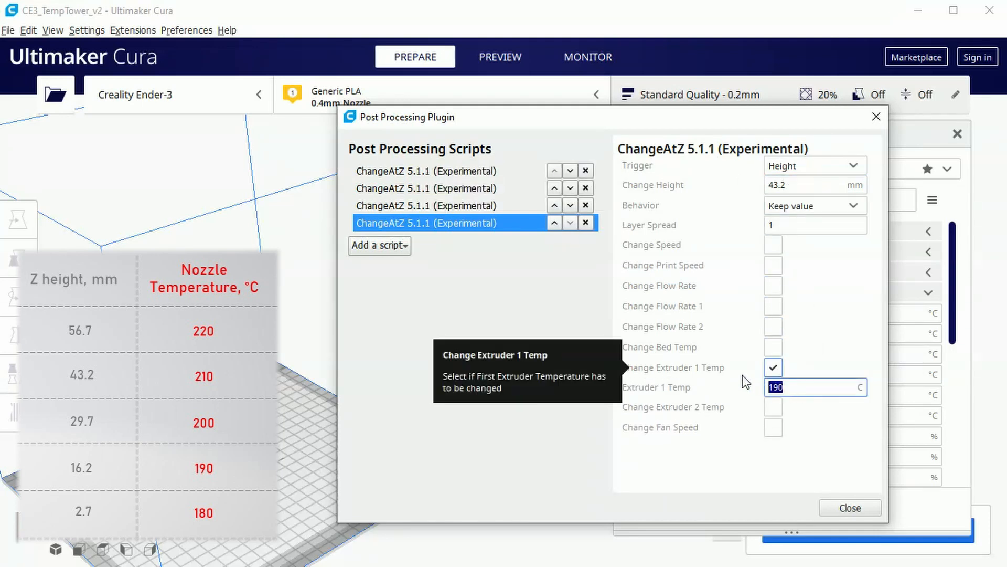
pyautogui.write('210')
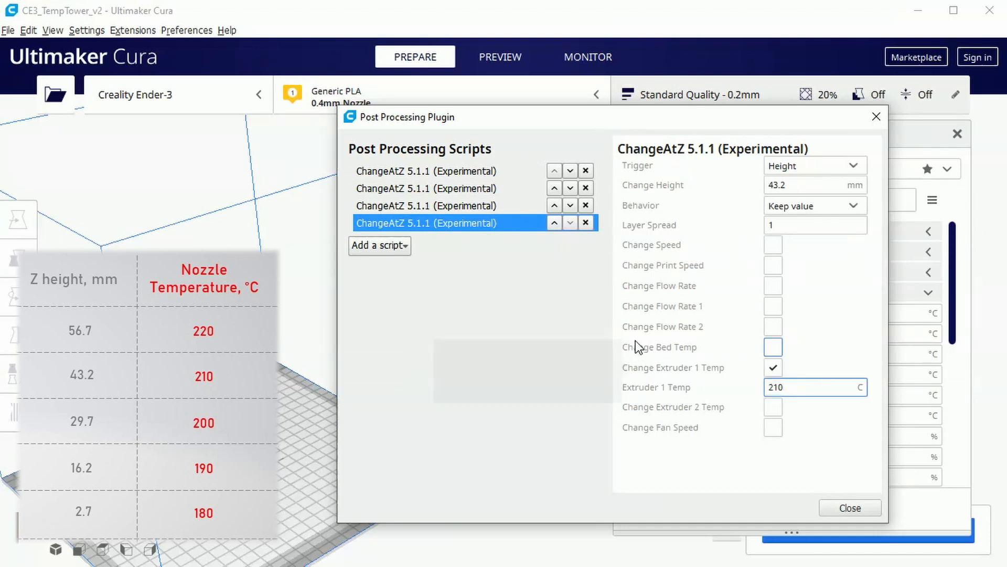
# Add a fifth ChangeAtZ script that changes the Extruder 1 temperature to 220 °C at a height of 56.7 mm
pyautogui.click(400, 249)
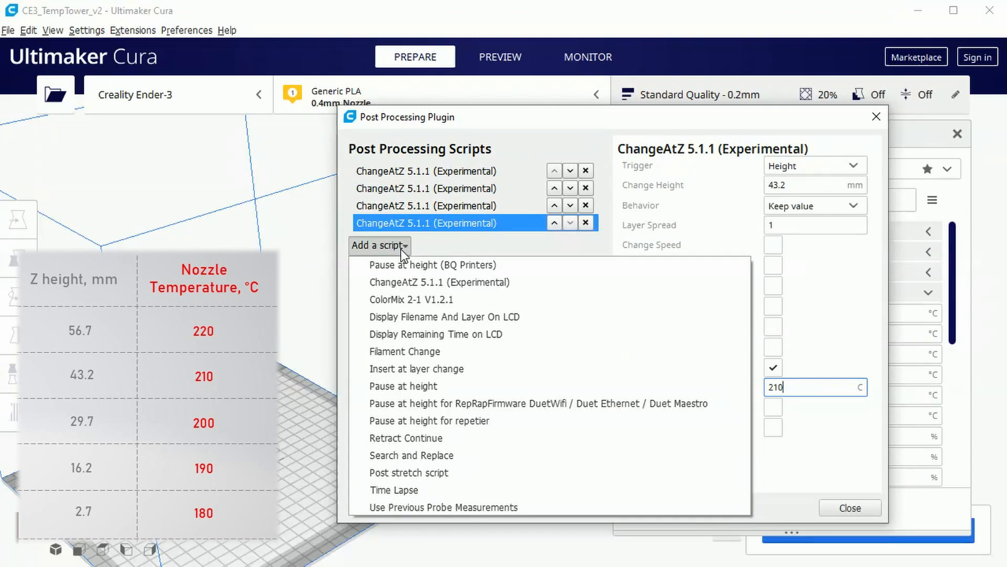
pyautogui.click(418, 277)
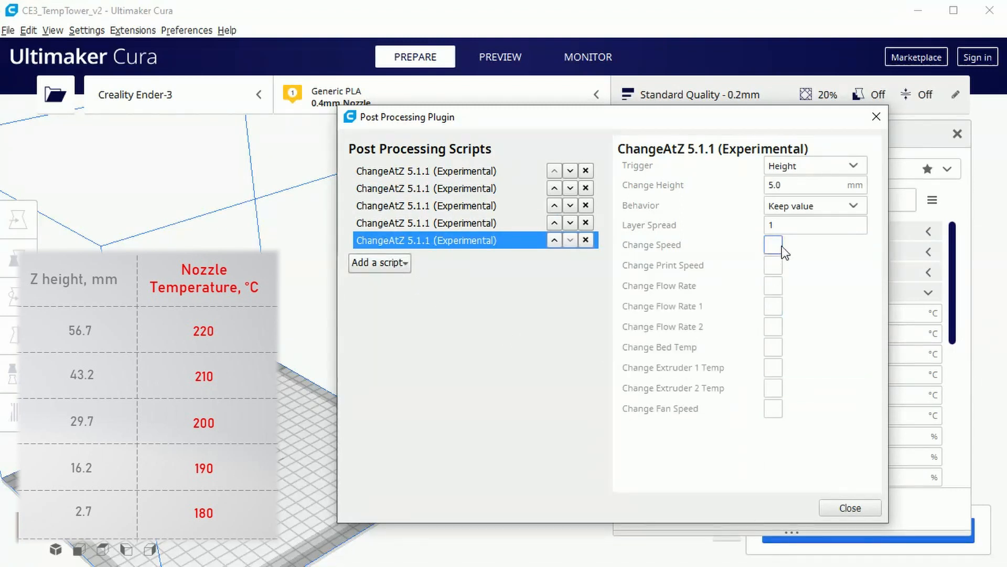
pyautogui.doubleClick(790, 185)
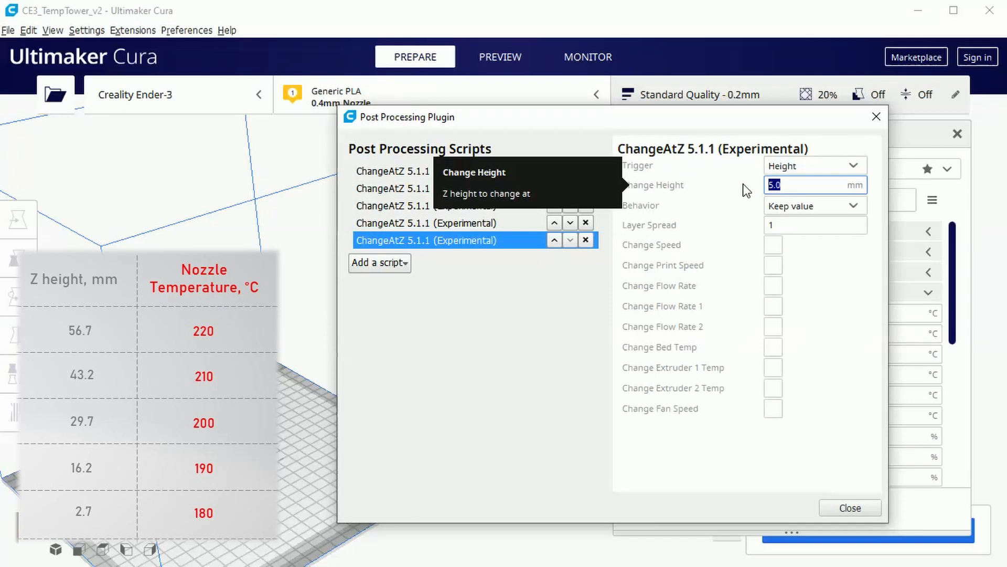
pyautogui.write('56.7')
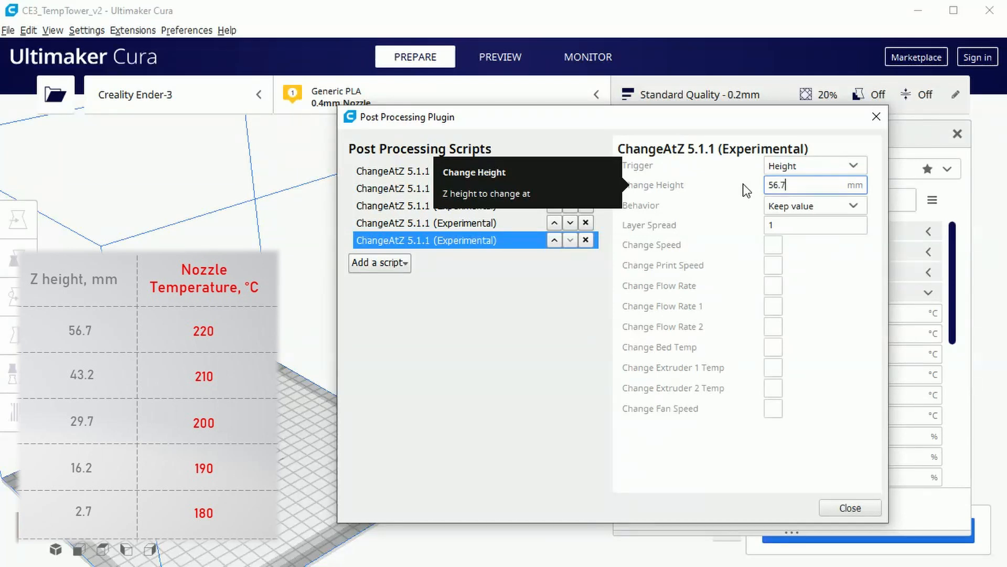
pyautogui.click(778, 371)
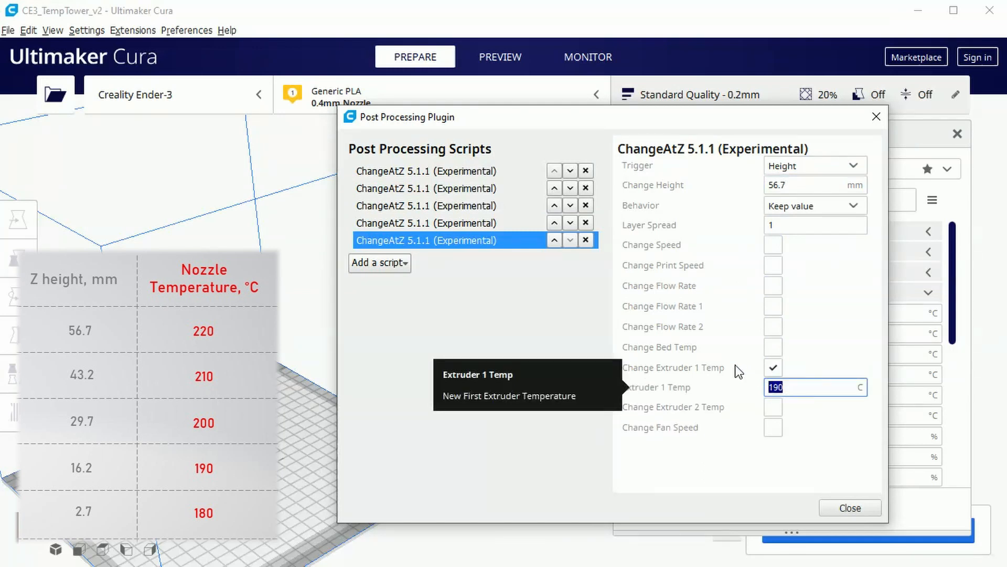
pyautogui.write('220')
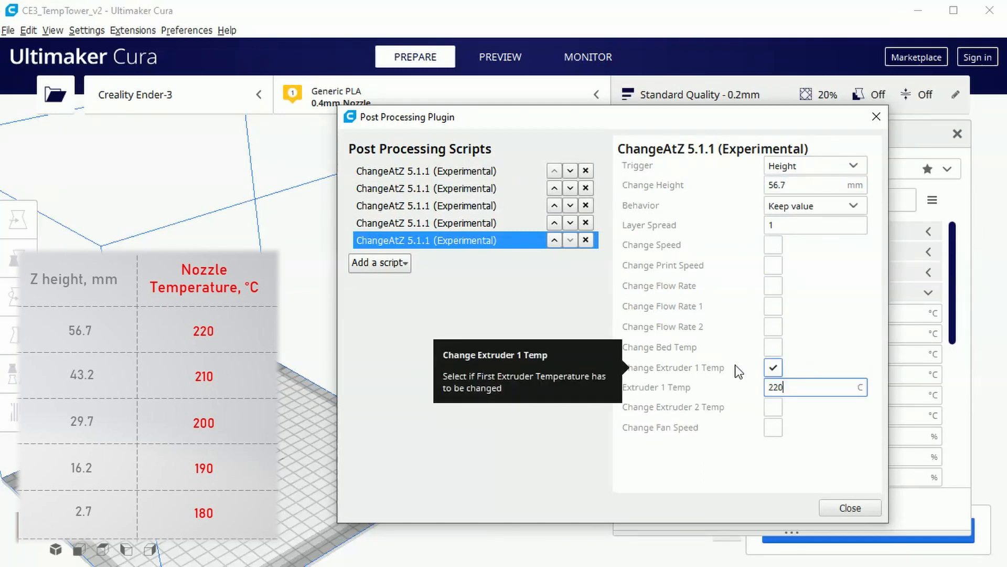
pyautogui.click(849, 508)
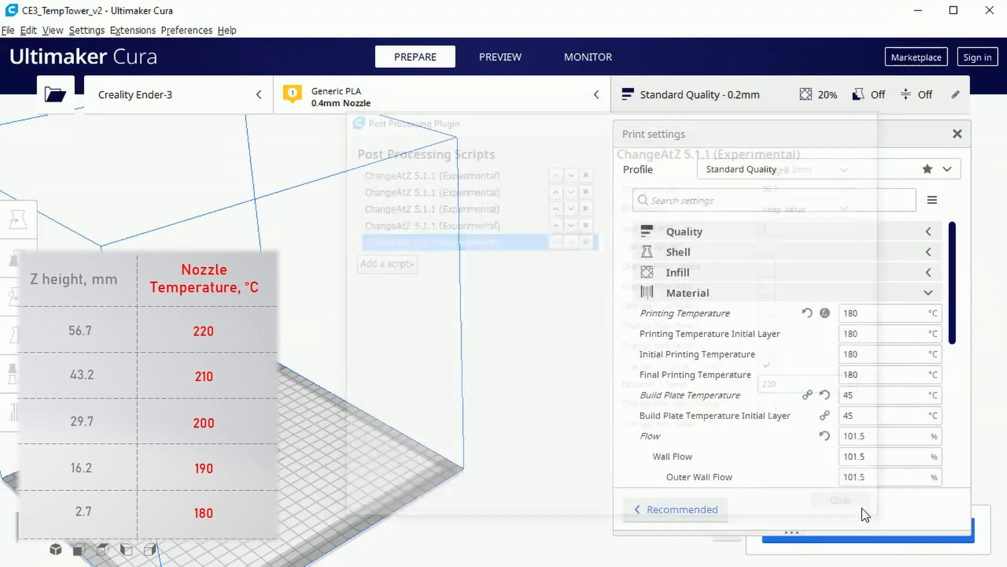
# Reopen the G-code post-processing scripts and check the height and Extruder 1 temperature of each ChangeAtZ script in order
pyautogui.click(125, 30)
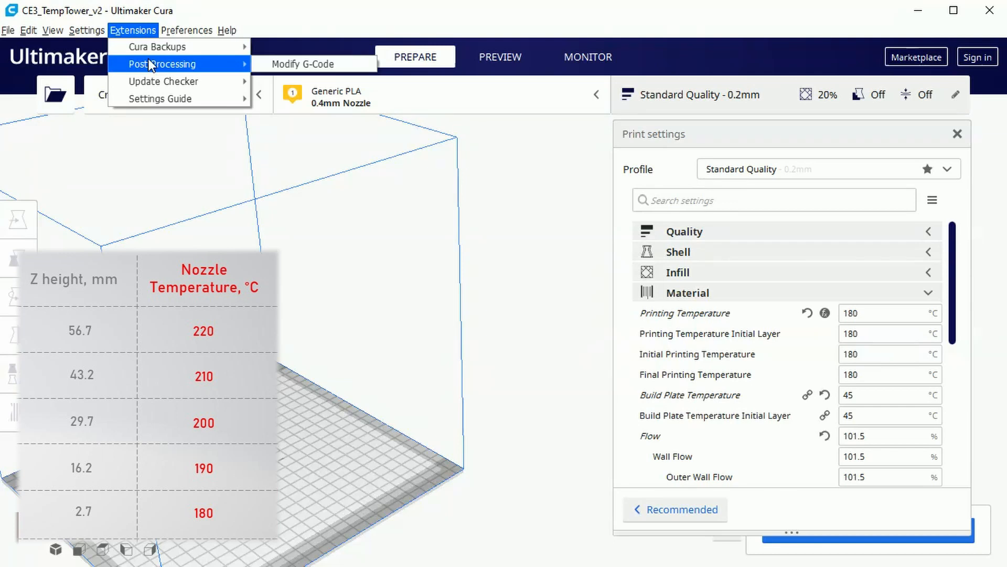
pyautogui.moveTo(221, 64)
pyautogui.click(259, 64)
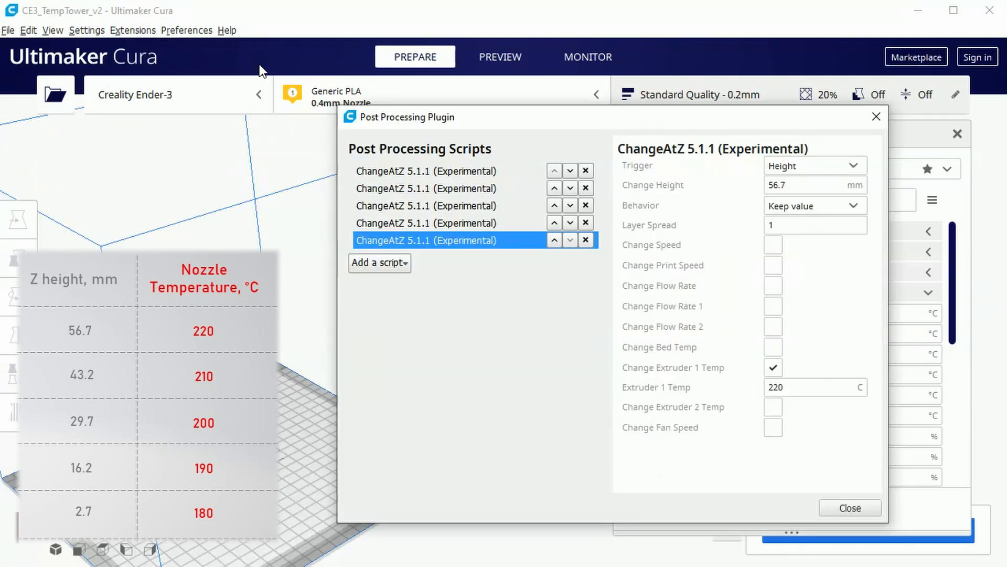
pyautogui.click(408, 171)
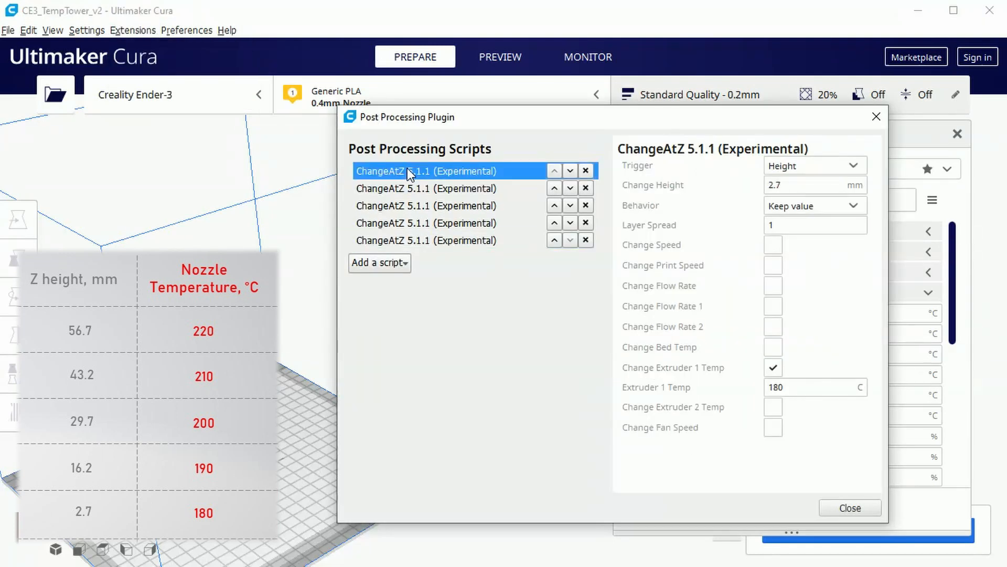
pyautogui.click(407, 188)
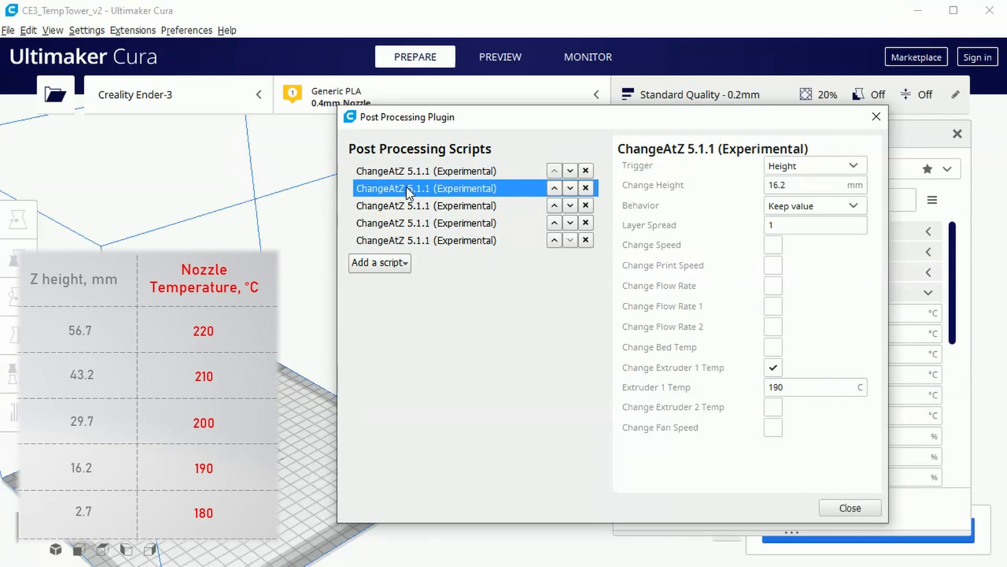
pyautogui.click(403, 204)
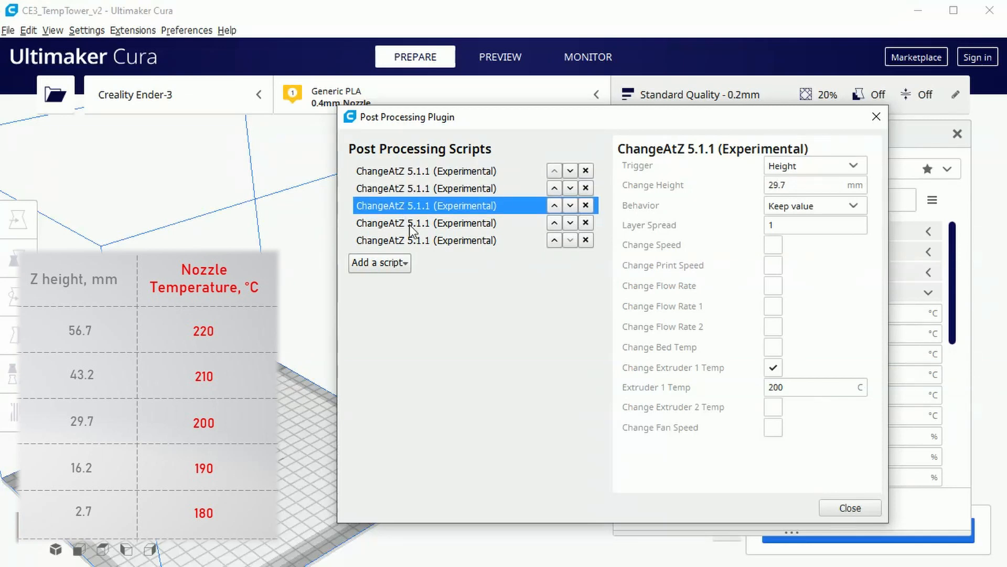
pyautogui.click(410, 224)
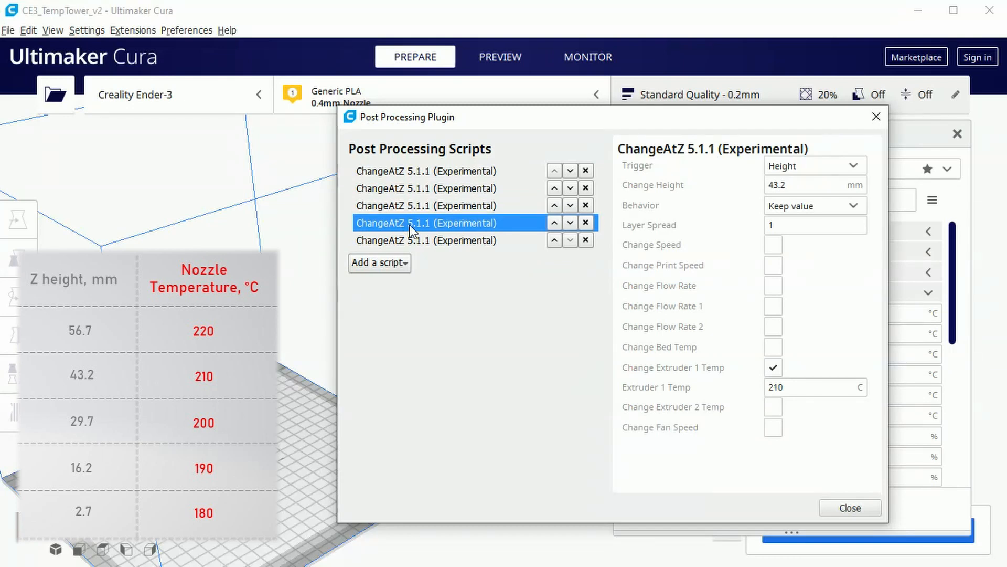
pyautogui.click(416, 238)
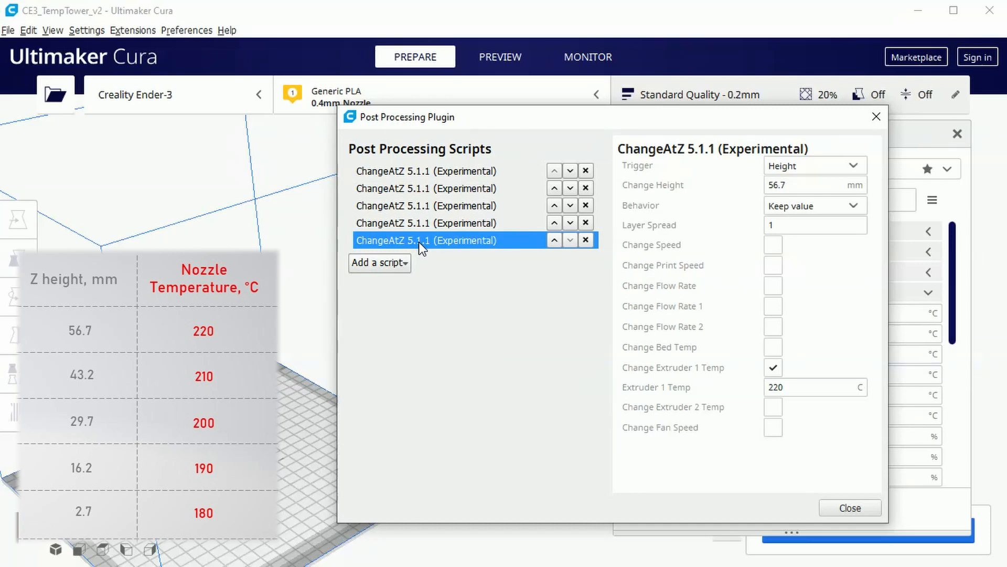
pyautogui.click(825, 513)
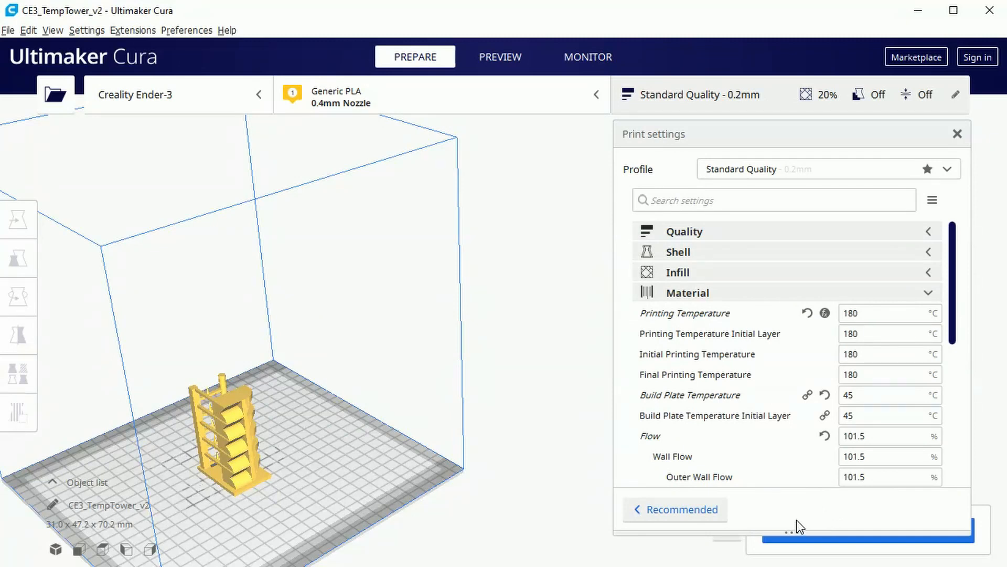
# Close the print settings and slice the temperature tower model
pyautogui.click(956, 136)
pyautogui.click(888, 541)
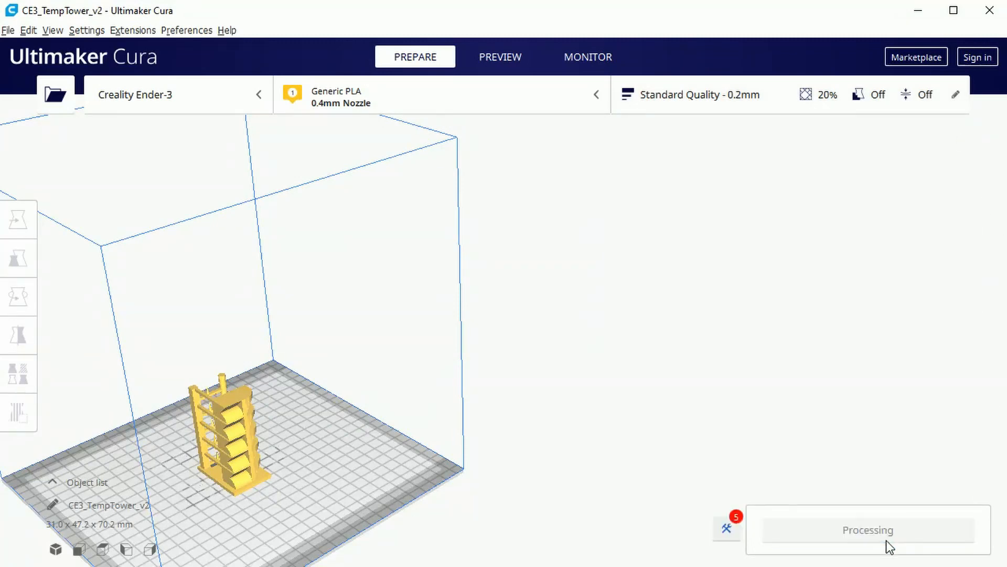